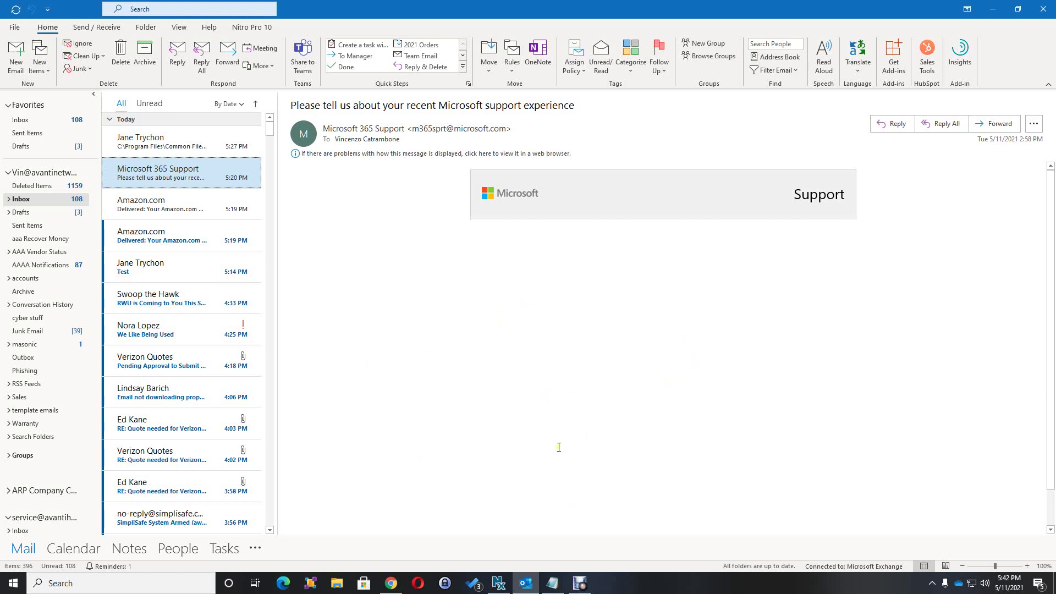
# - Open the 'Email not downloading properly' message, whose body is blank except for a footer
pyautogui.click(153, 398)
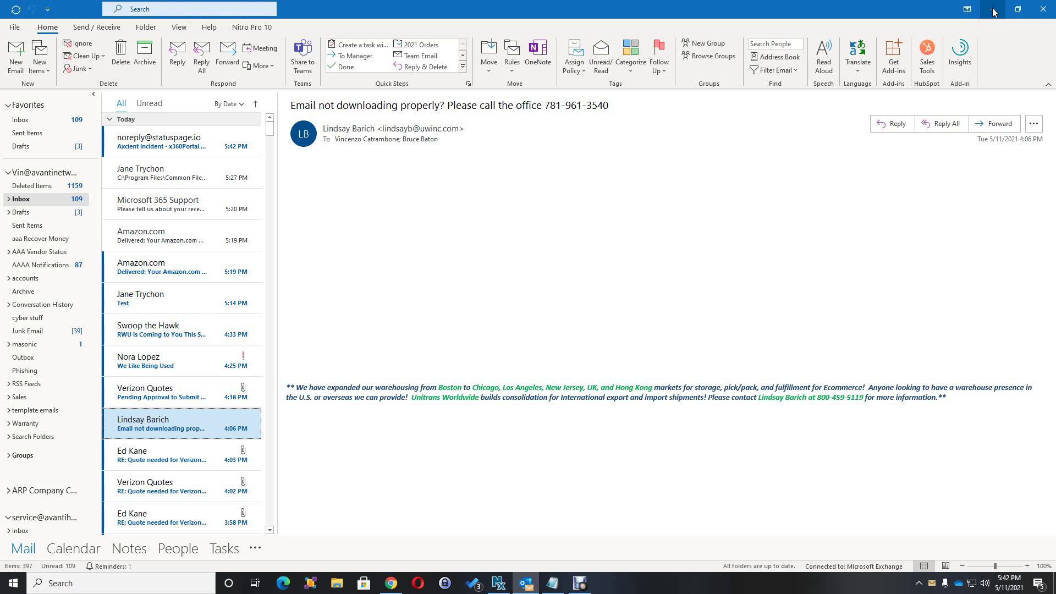
# - Open outlookfix.bat in Notepad to view its officec2rclient.exe update to version 16.0.13901.20462
pyautogui.click(993, 11)
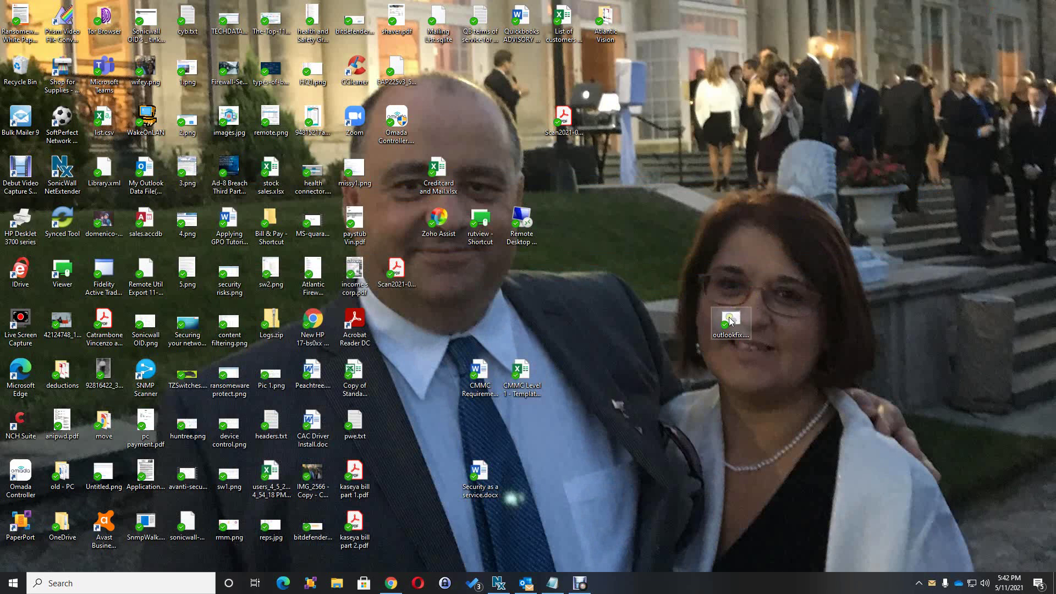
pyautogui.rightClick(728, 318)
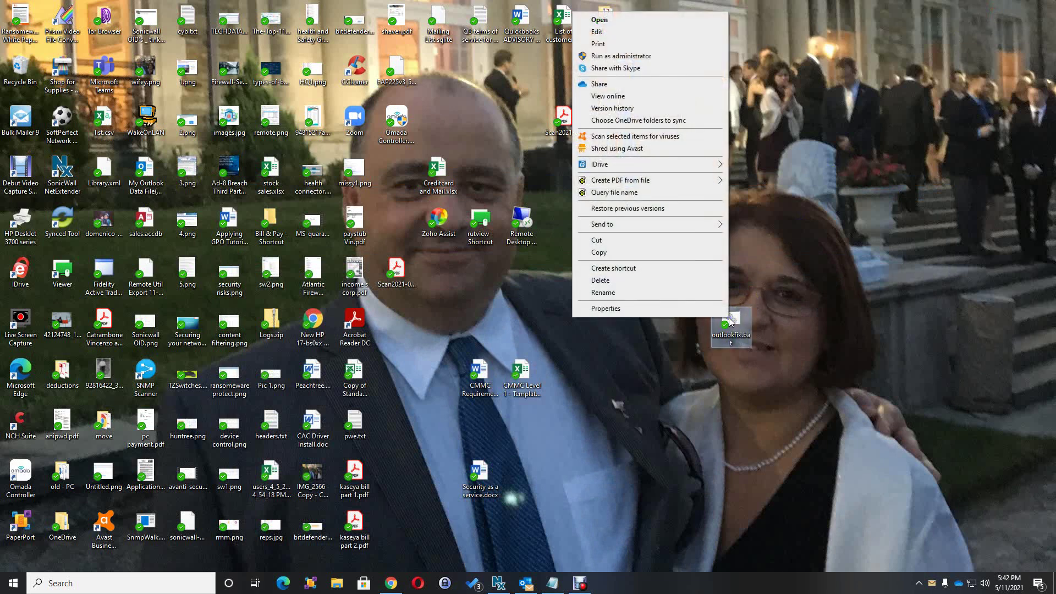
pyautogui.click(605, 33)
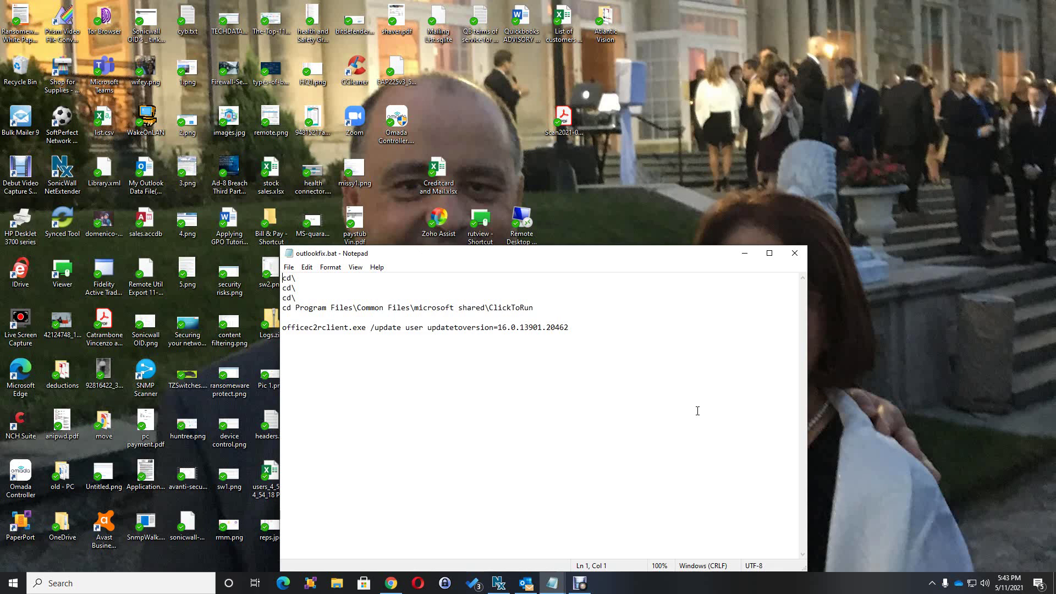
# - Close Notepad and rename the desktop file outlookfix.bat to outlookfix.txt, confirming the extension change
pyautogui.click(794, 253)
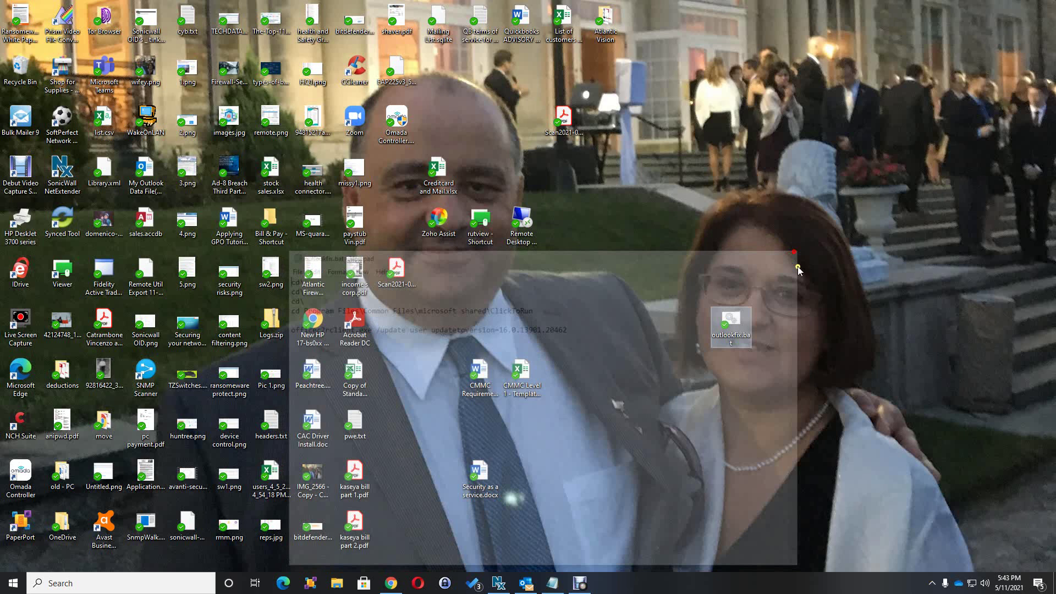
pyautogui.rightClick(733, 318)
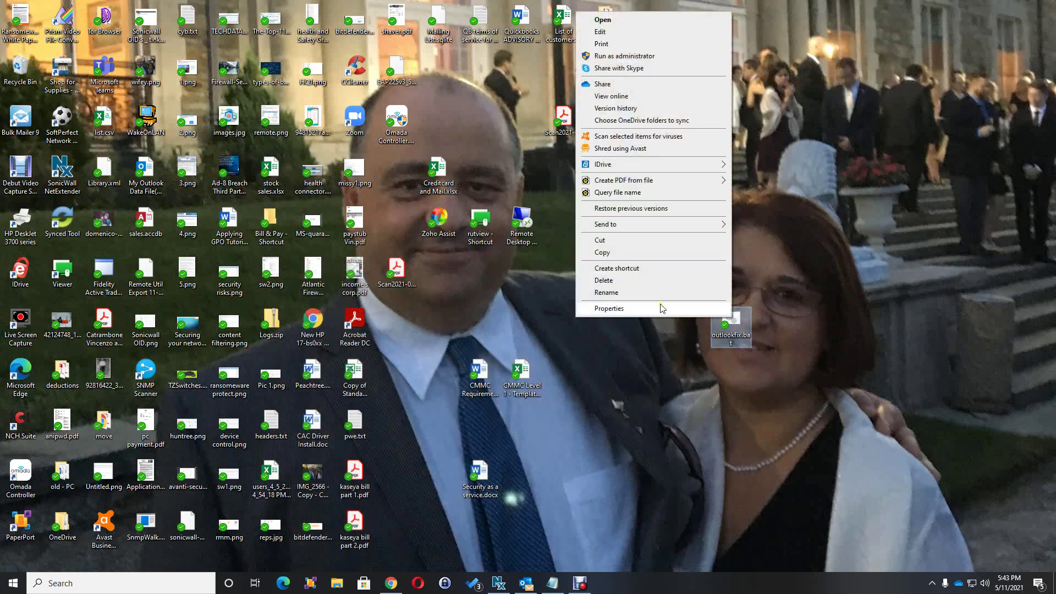
pyautogui.click(627, 294)
pyautogui.click(744, 335)
pyautogui.moveTo(745, 335); pyautogui.dragTo(747, 349)
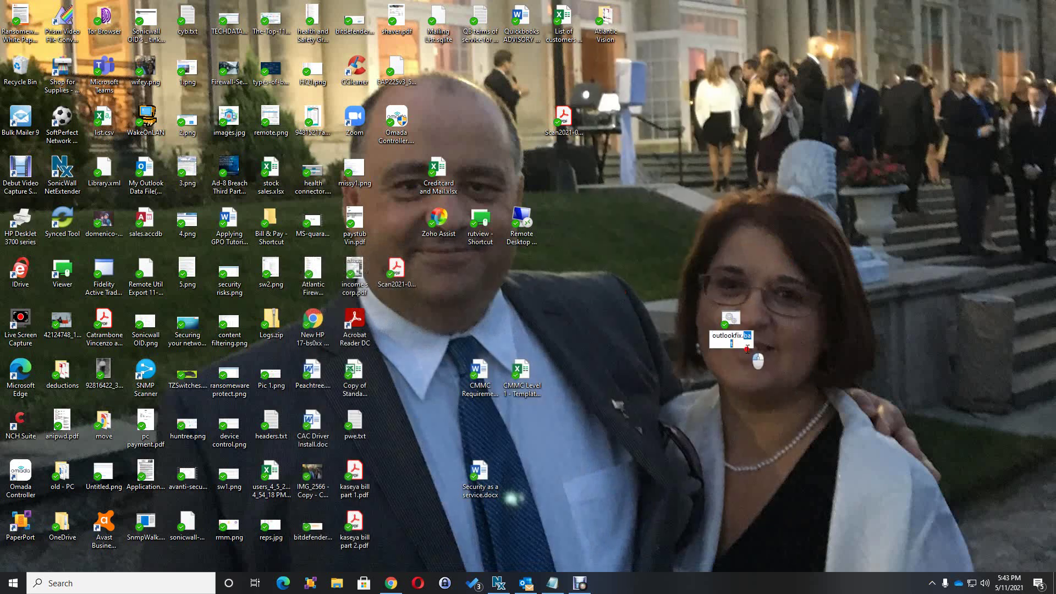
pyautogui.write('txt')
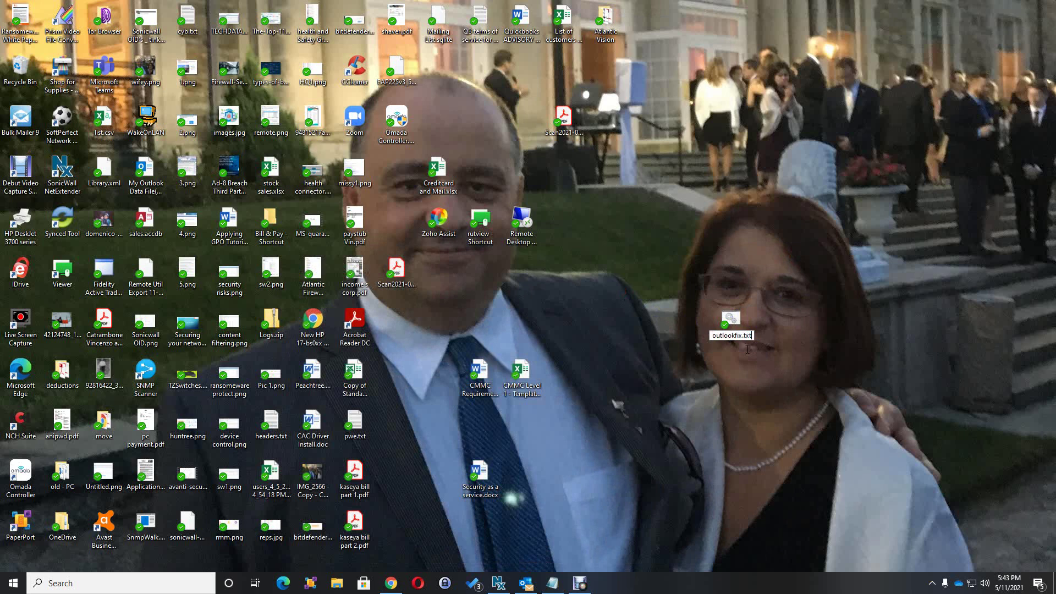
pyautogui.click(812, 344)
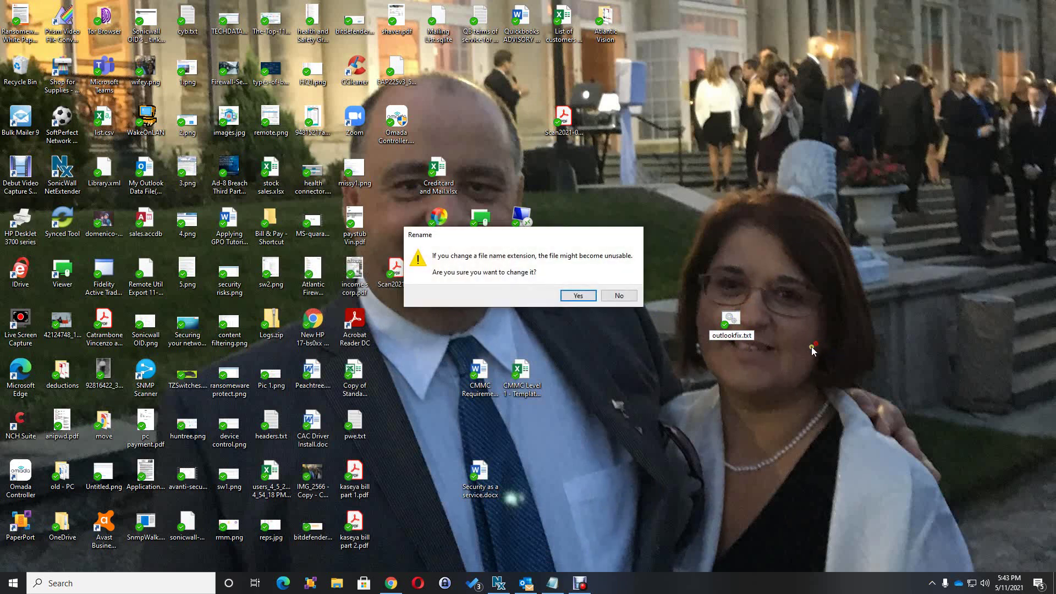
pyautogui.click(578, 295)
pyautogui.moveTo(820, 341); pyautogui.dragTo(870, 483)
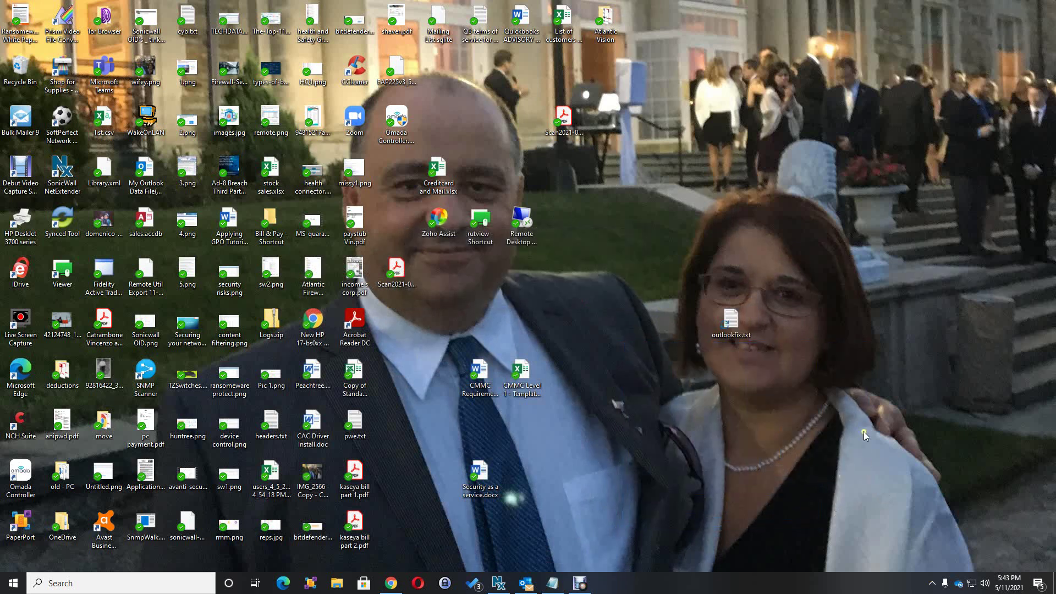
# - Rename outlookfix.txt back to outlookfix.bat and accept the extension-change warning
pyautogui.rightClick(727, 324)
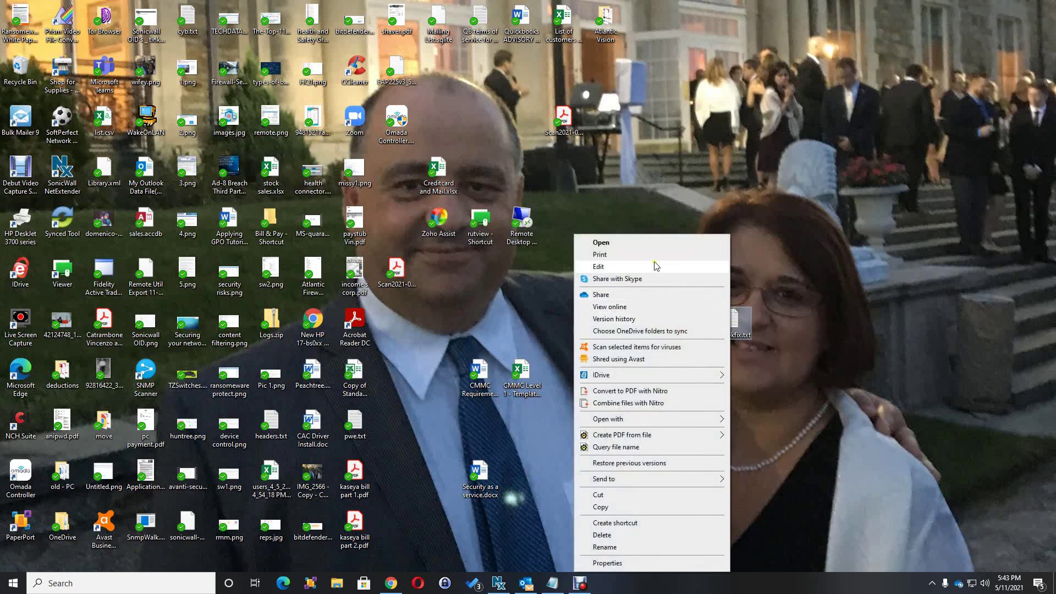
pyautogui.click(614, 546)
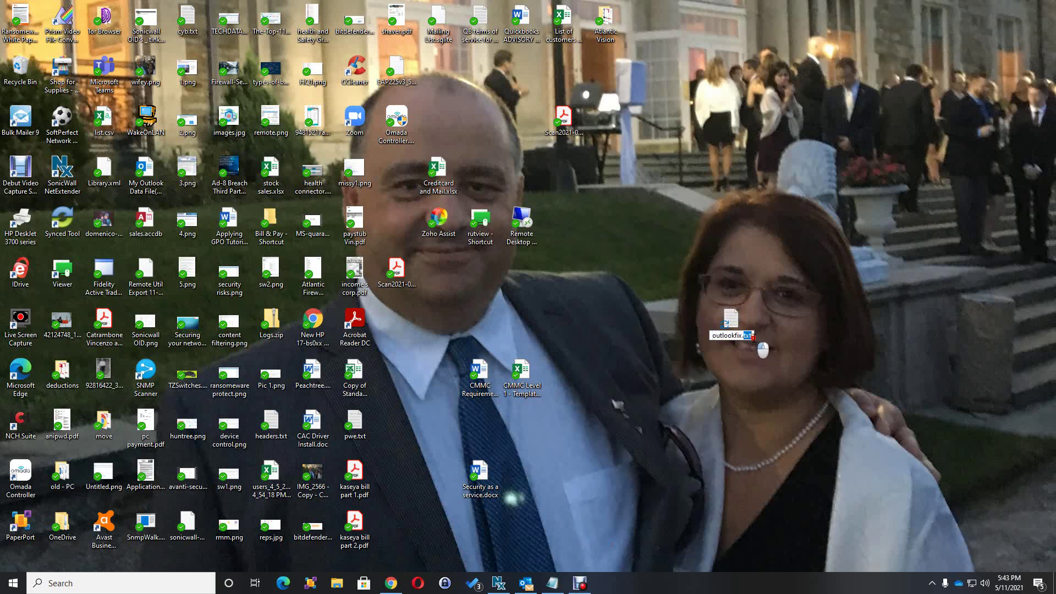
pyautogui.moveTo(743, 336); pyautogui.dragTo(756, 342)
pyautogui.write('bat')
pyautogui.press('Return')
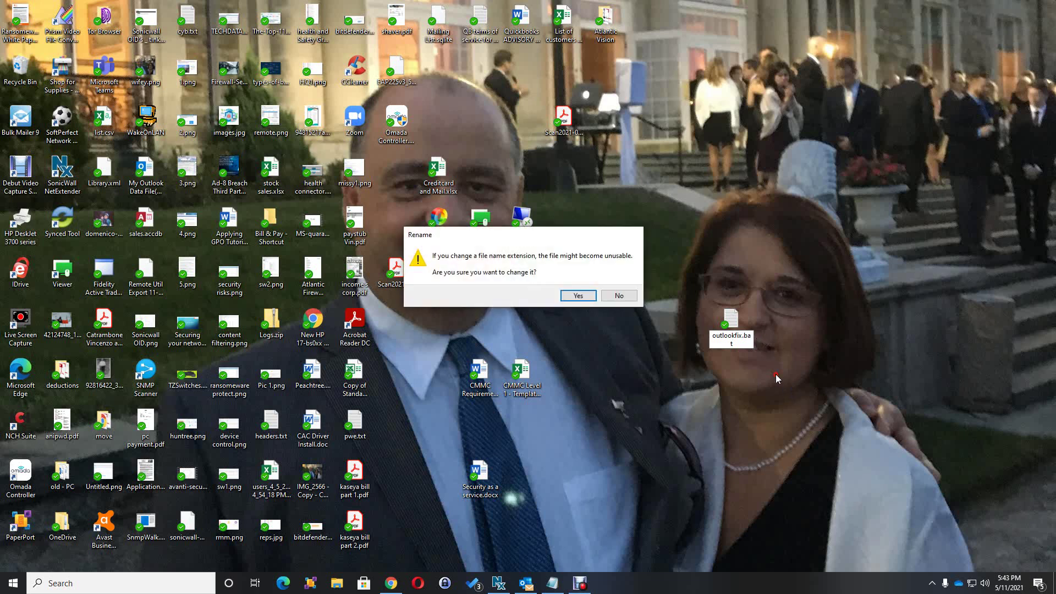
pyautogui.click(559, 297)
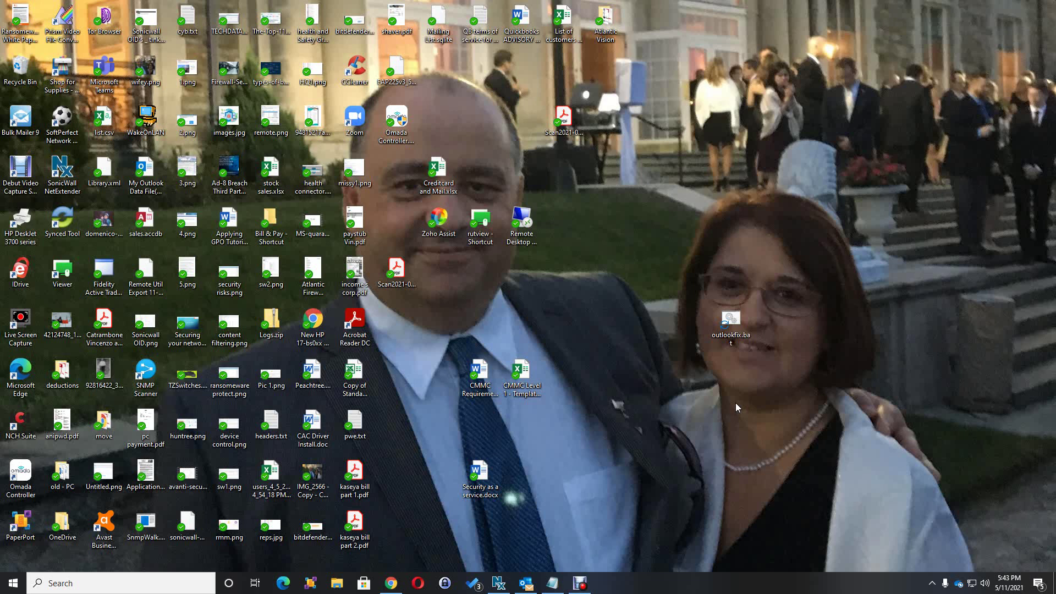
# - Run outlookfix.bat as administrator to start downloading Office updates
pyautogui.rightClick(731, 320)
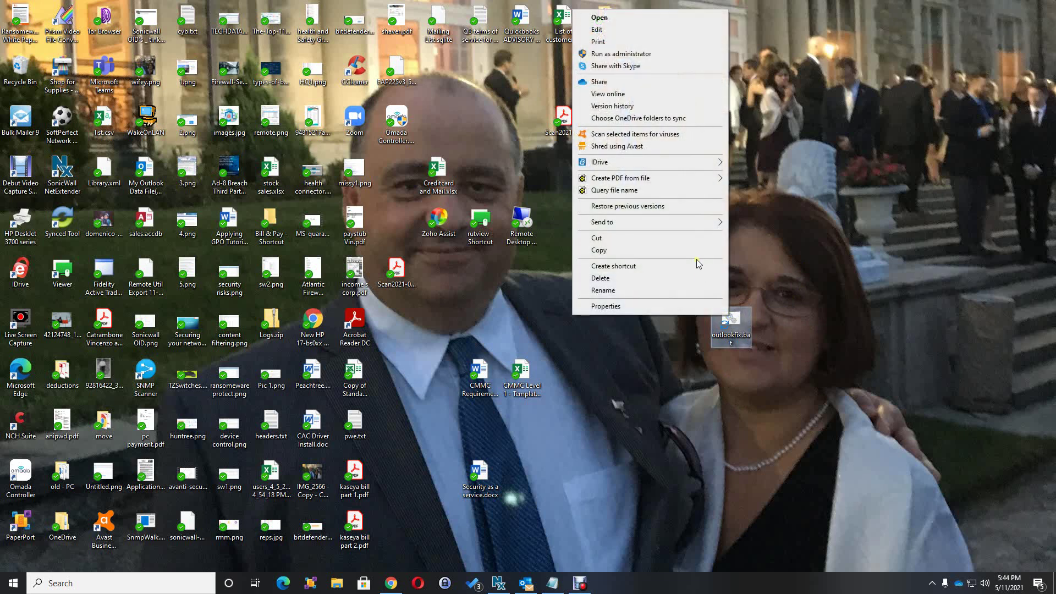
pyautogui.click(627, 55)
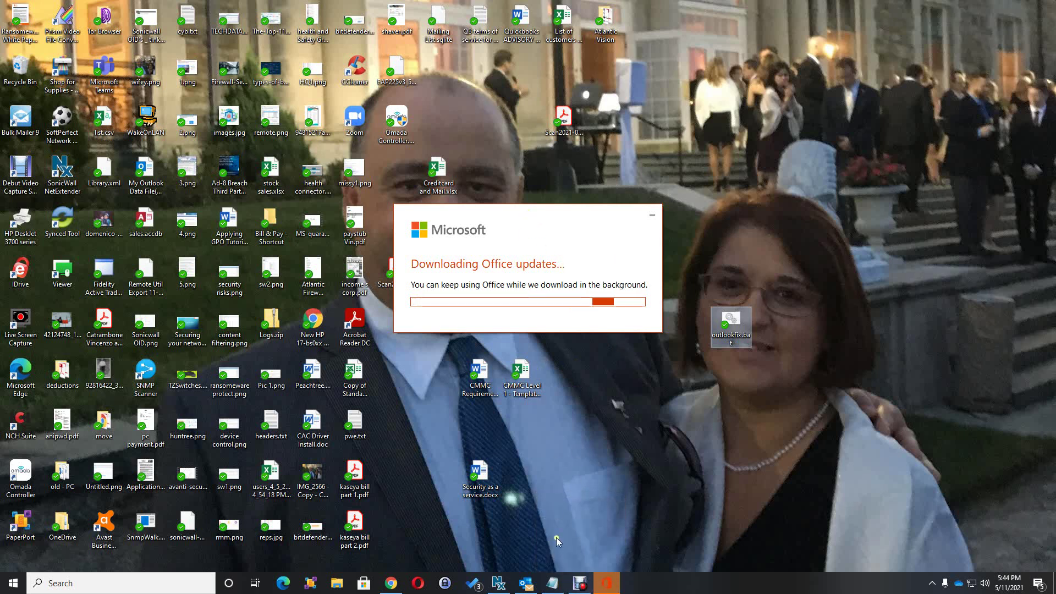
# - Monitor the Office updates download until the Save your work prompt lists Microsoft Outlook
pyautogui.click(580, 583)
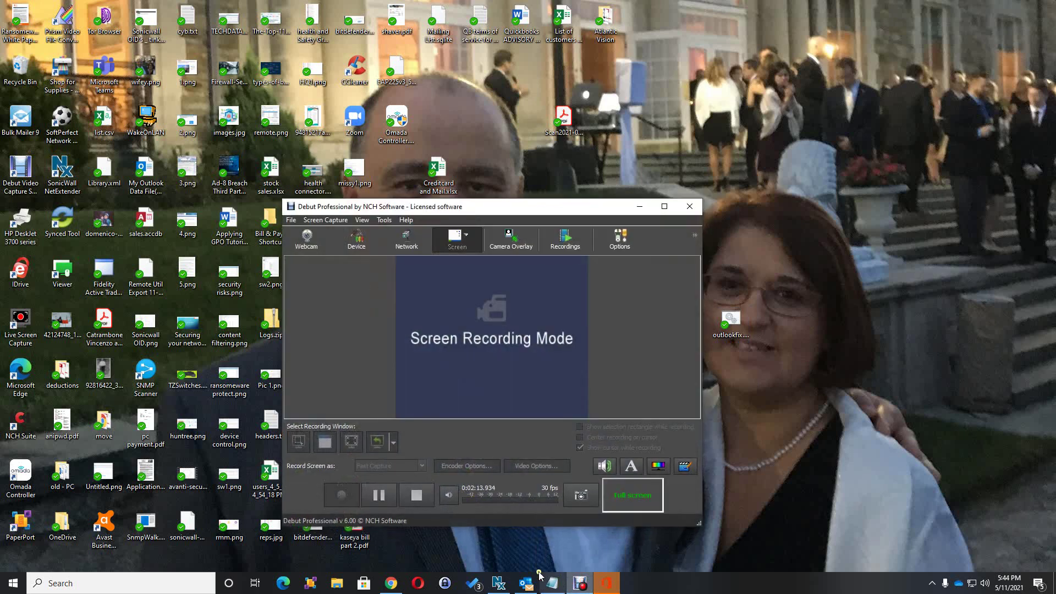
pyautogui.click(379, 495)
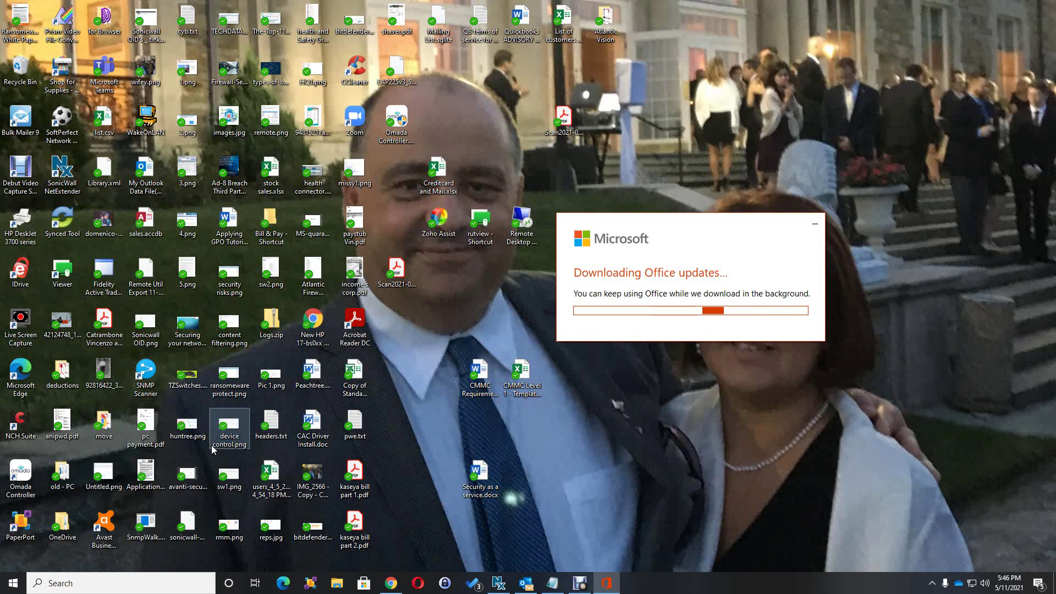
pyautogui.click(579, 583)
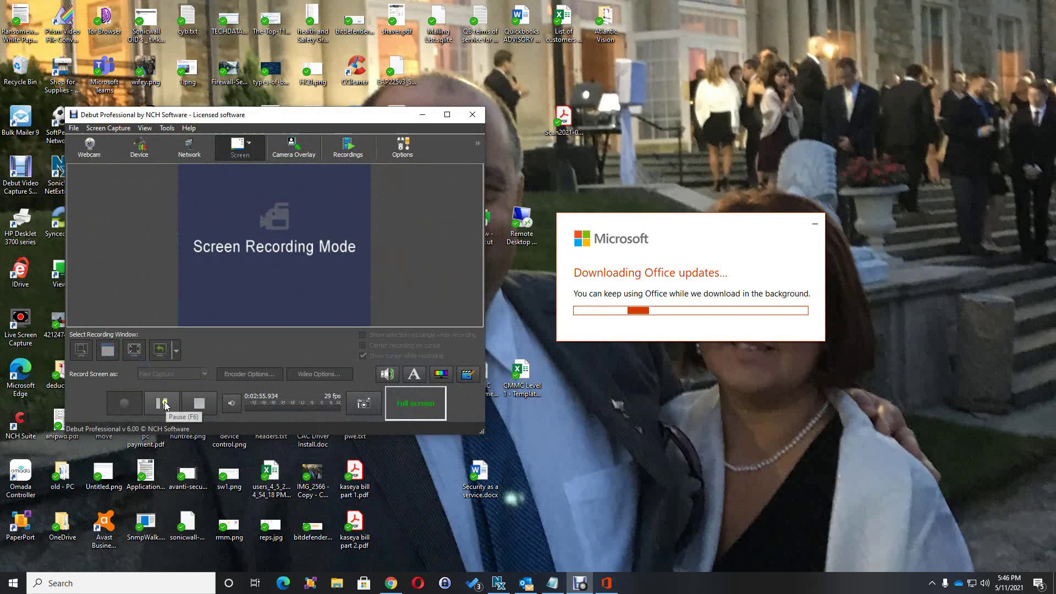
pyautogui.click(165, 405)
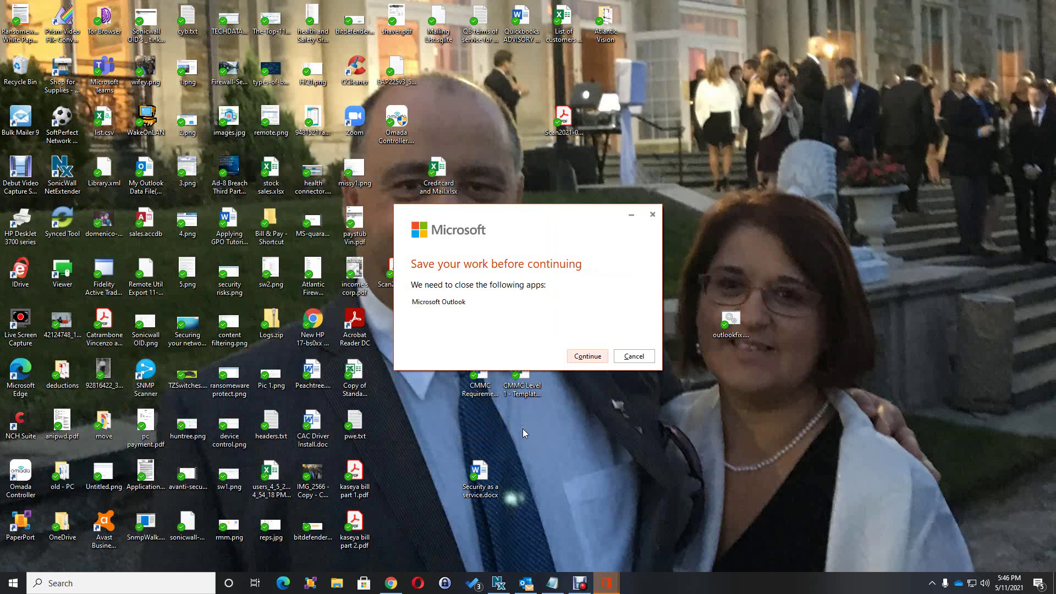
# - Close Outlook and continue so the Office updates finish installing
pyautogui.click(526, 583)
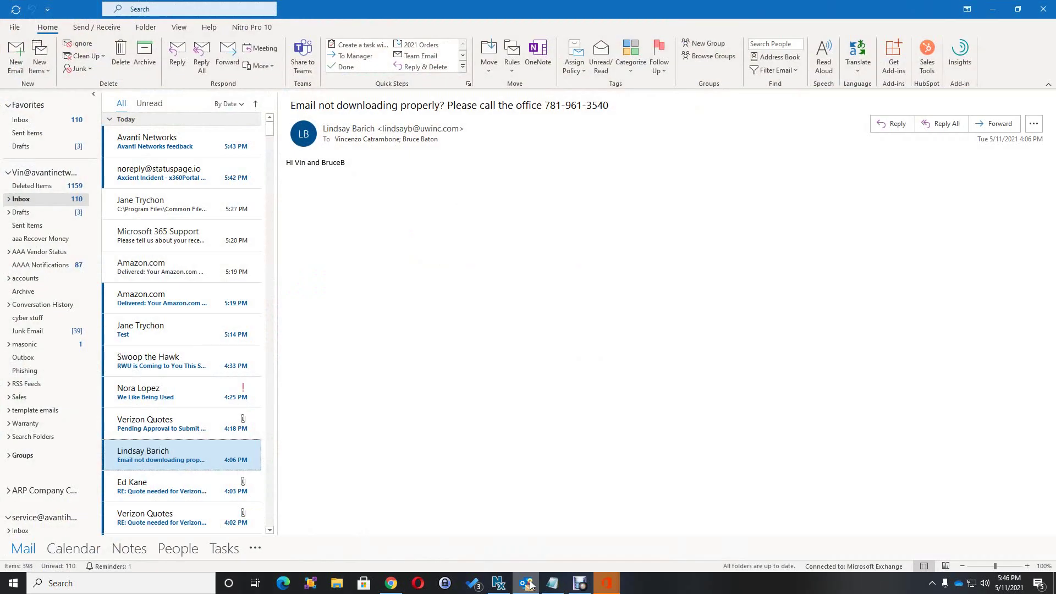
pyautogui.click(1043, 9)
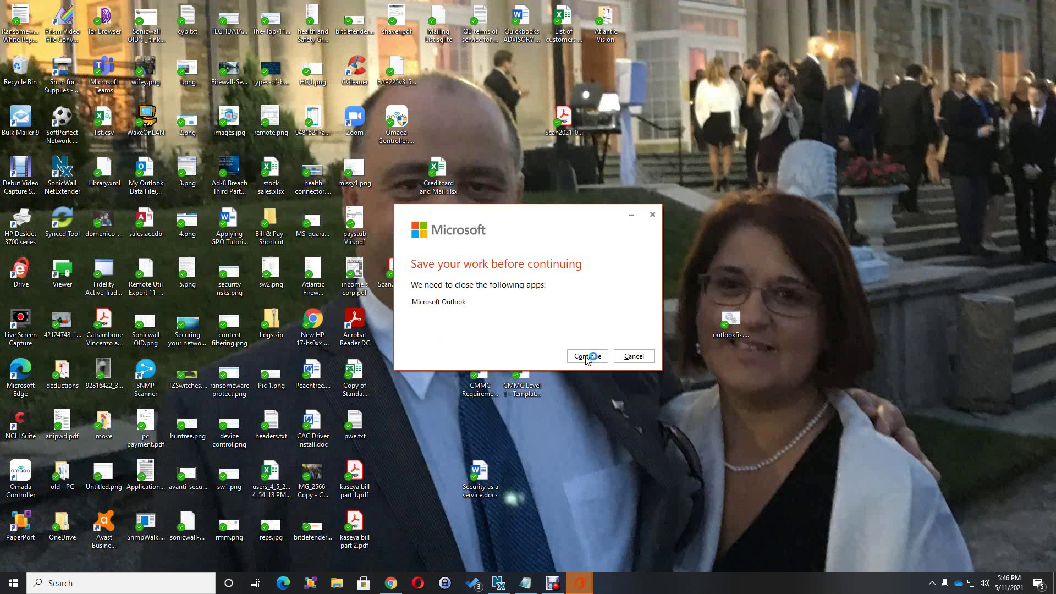
pyautogui.click(586, 356)
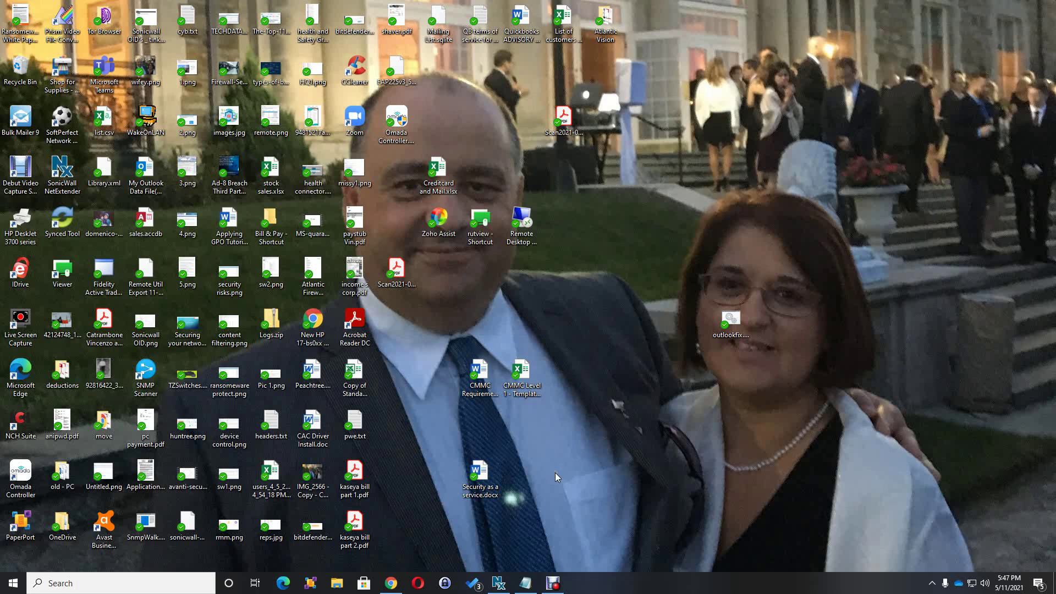
# - Search Windows for 'outlook' and launch the Outlook app
pyautogui.click(121, 584)
pyautogui.write('outl')
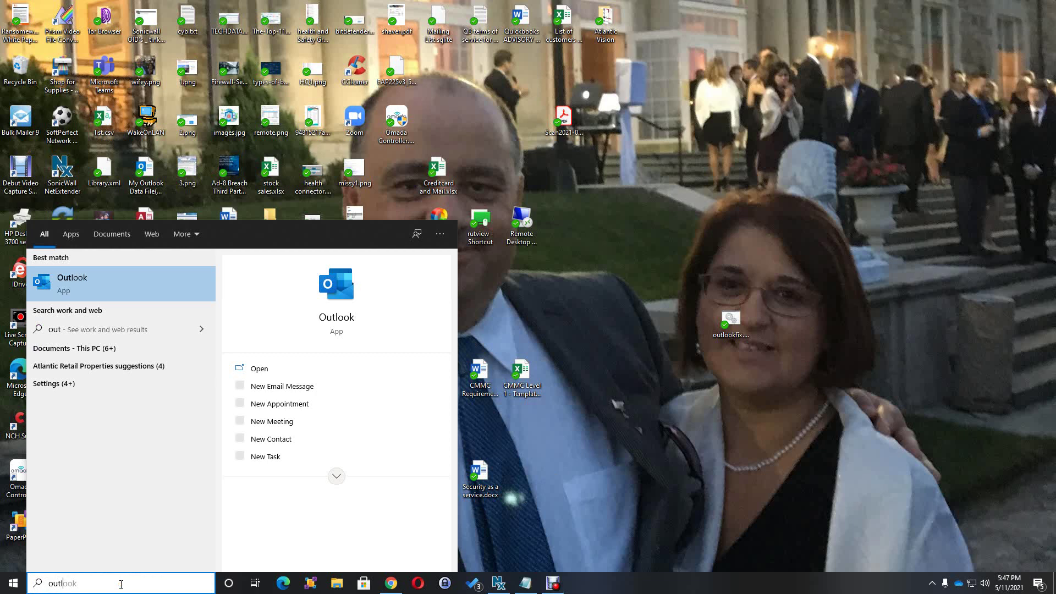
pyautogui.write('ook')
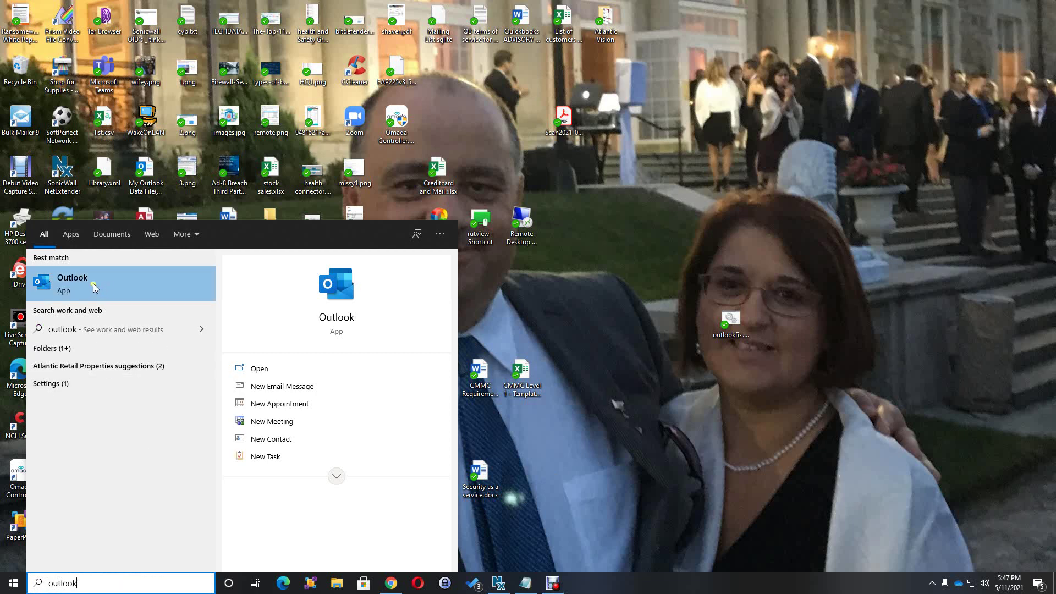
pyautogui.click(94, 287)
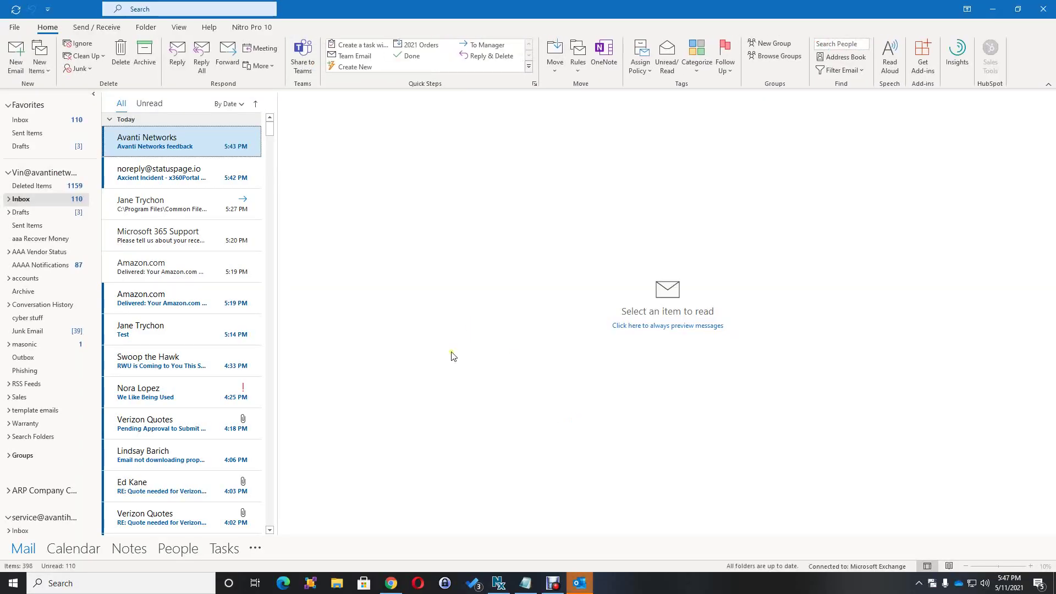
# - Confirm the forwarded, Microsoft 365 Support, Amazon and RWU Summer 2021 messages display, then minimize Outlook
pyautogui.click(167, 212)
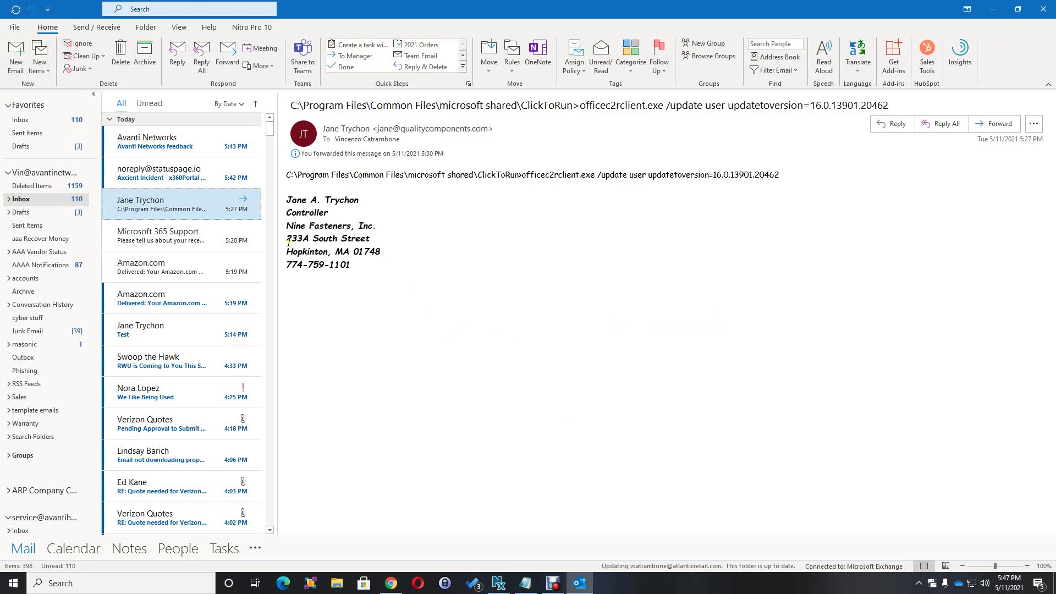
pyautogui.click(168, 237)
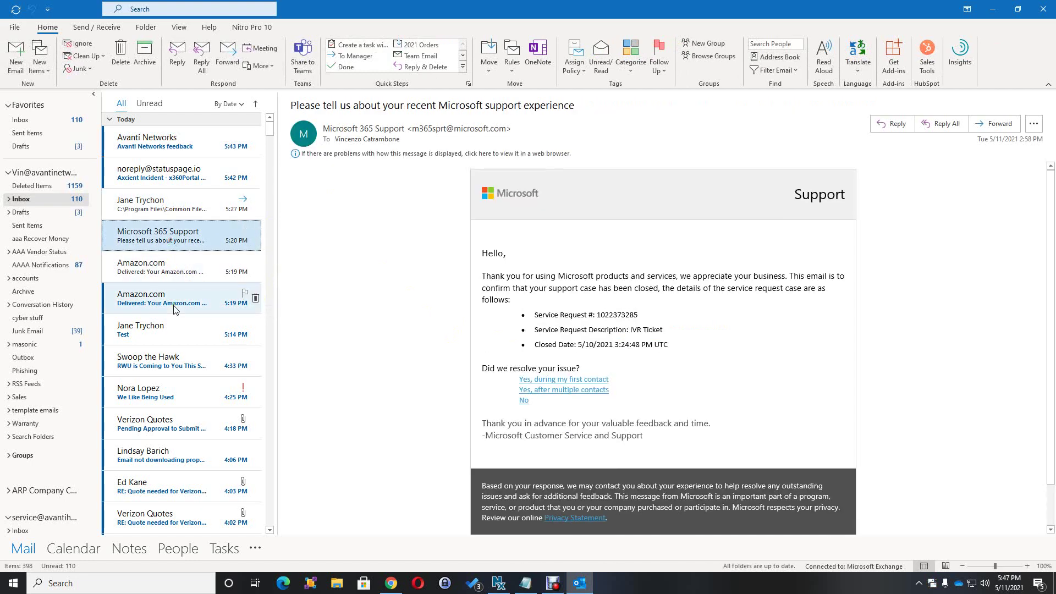
pyautogui.click(166, 269)
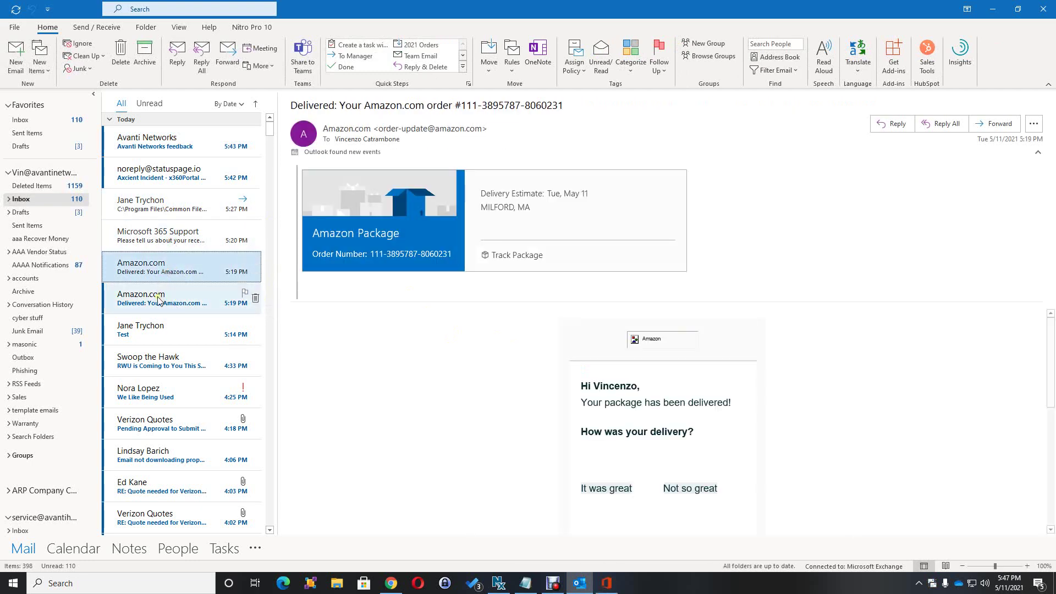
pyautogui.click(144, 358)
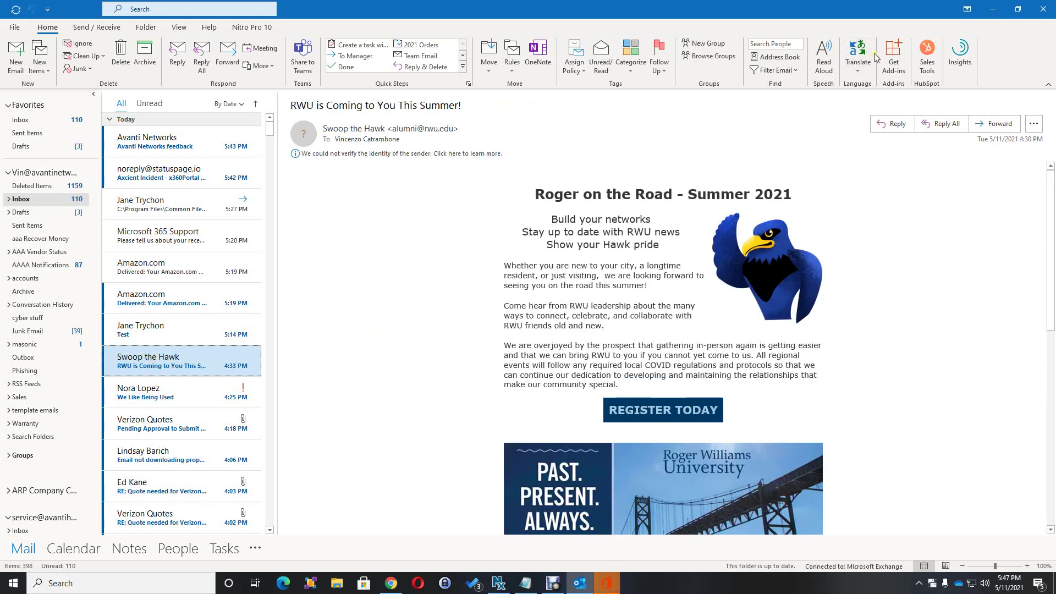
pyautogui.click(993, 9)
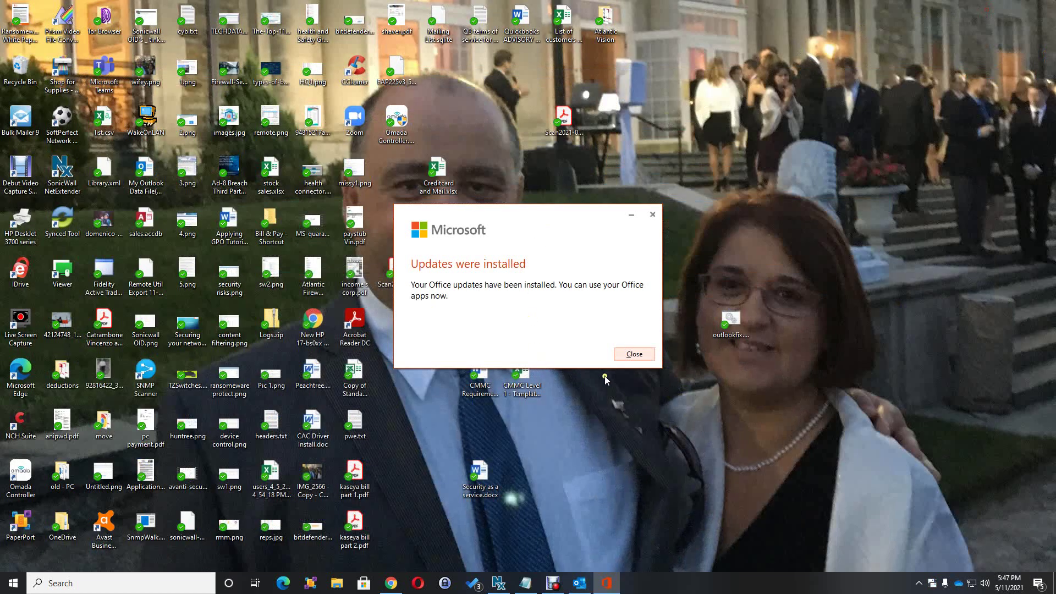